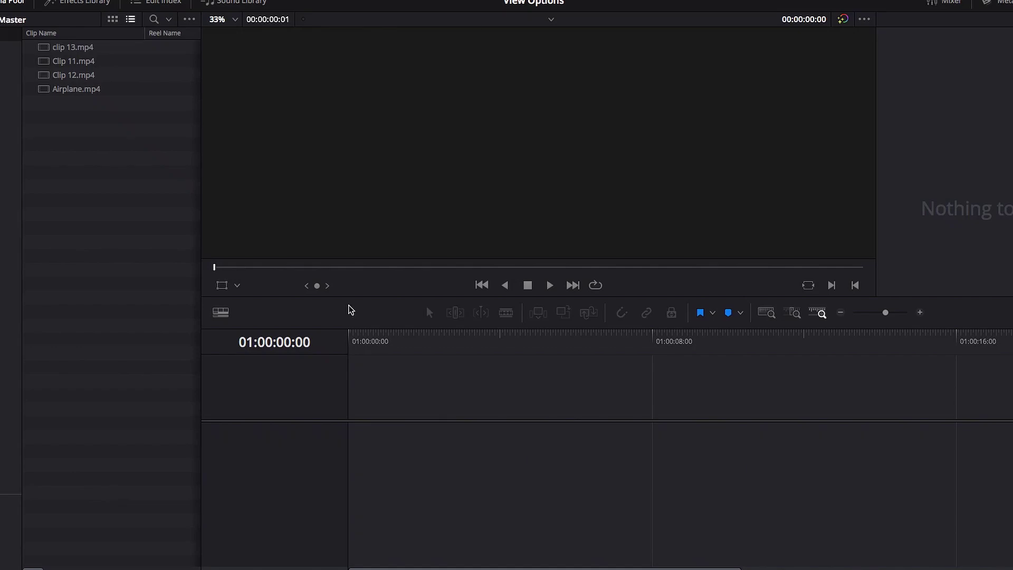
# Place Clip 12.mp4 on the empty Timeline 1 and zoom out to show the whole clips.
pyautogui.moveTo(74, 75); pyautogui.dragTo(353, 461)
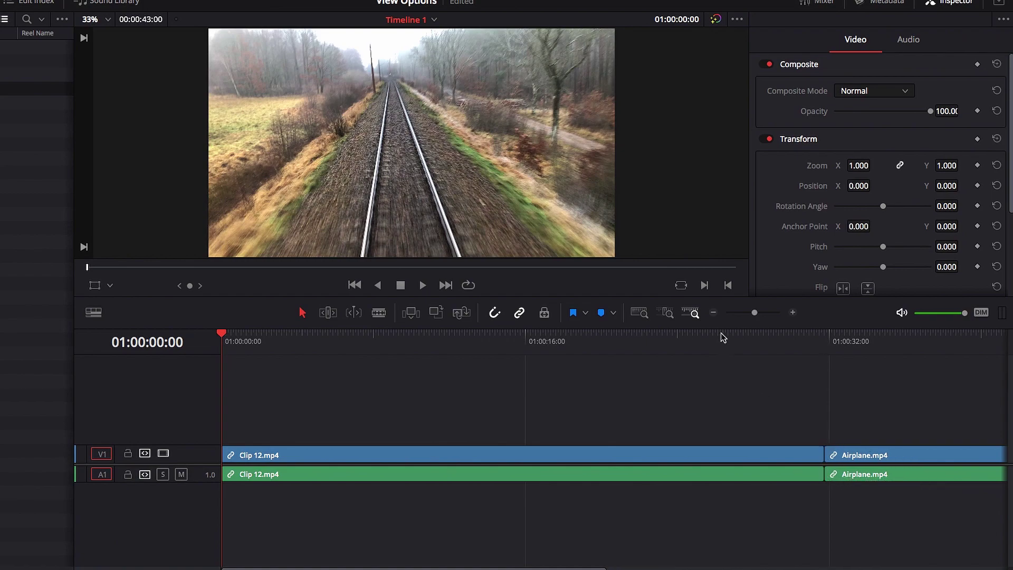
pyautogui.click(713, 312)
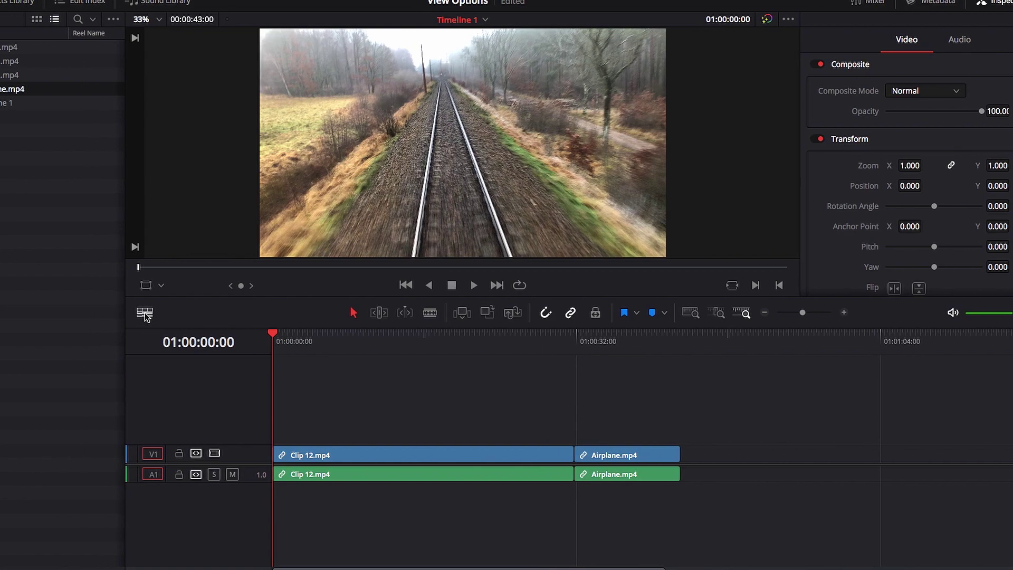
pyautogui.click(93, 313)
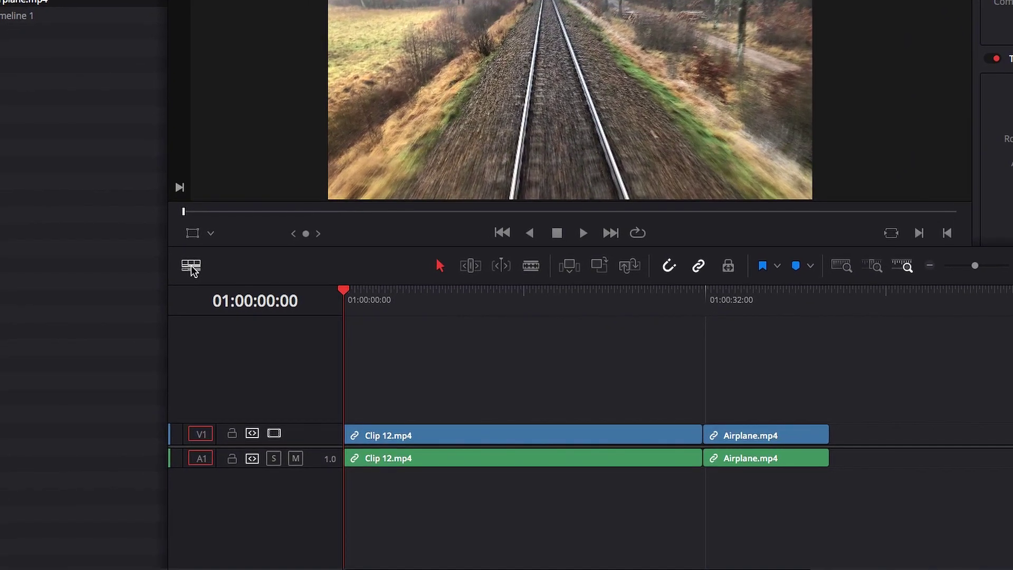
pyautogui.click(191, 267)
# Set the V1 video clips to show first and last frame thumbnails.
pyautogui.click(191, 265)
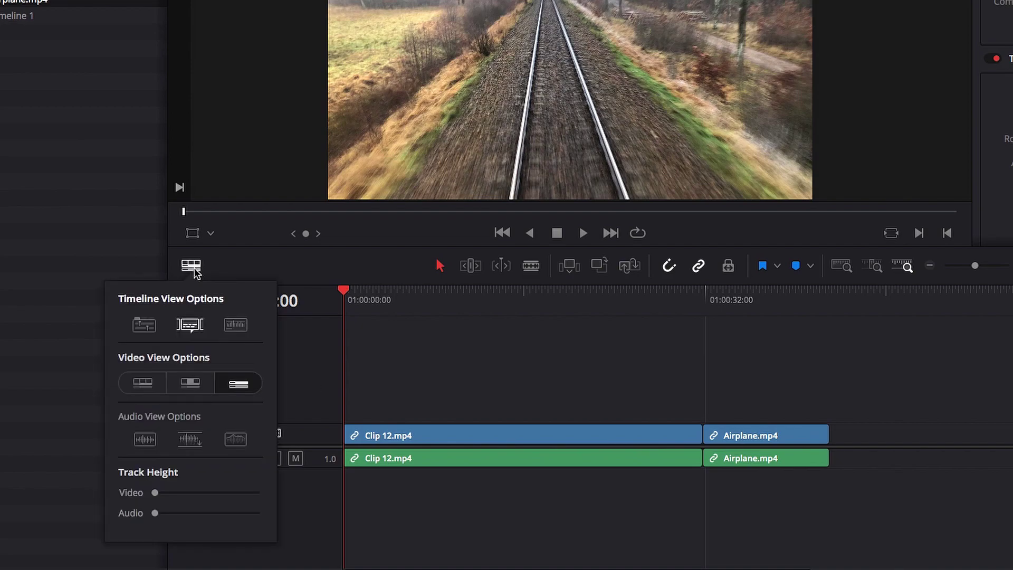
pyautogui.click(191, 385)
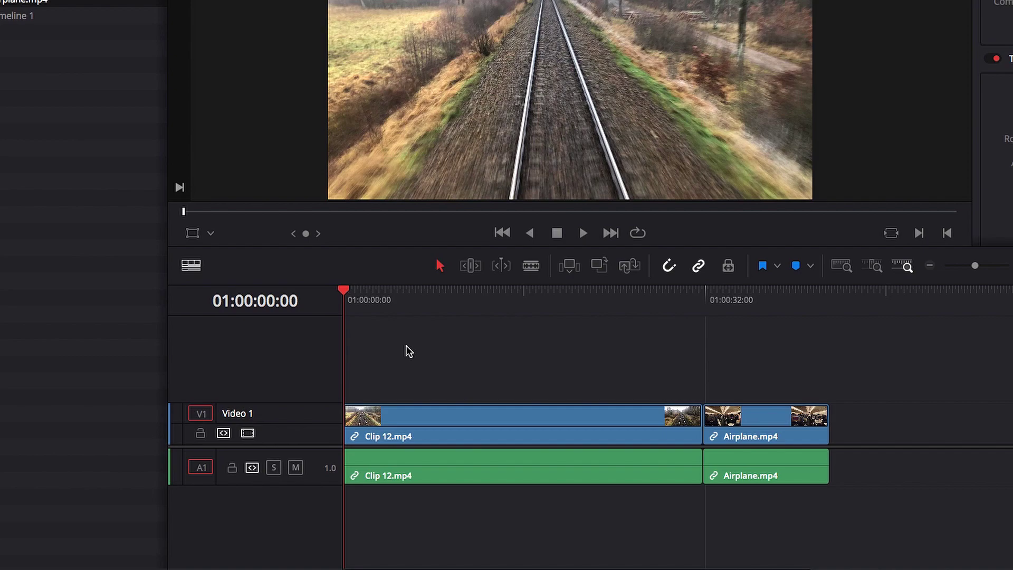
# Switch the V1 video clips to the full filmstrip thumbnail view.
pyautogui.click(191, 265)
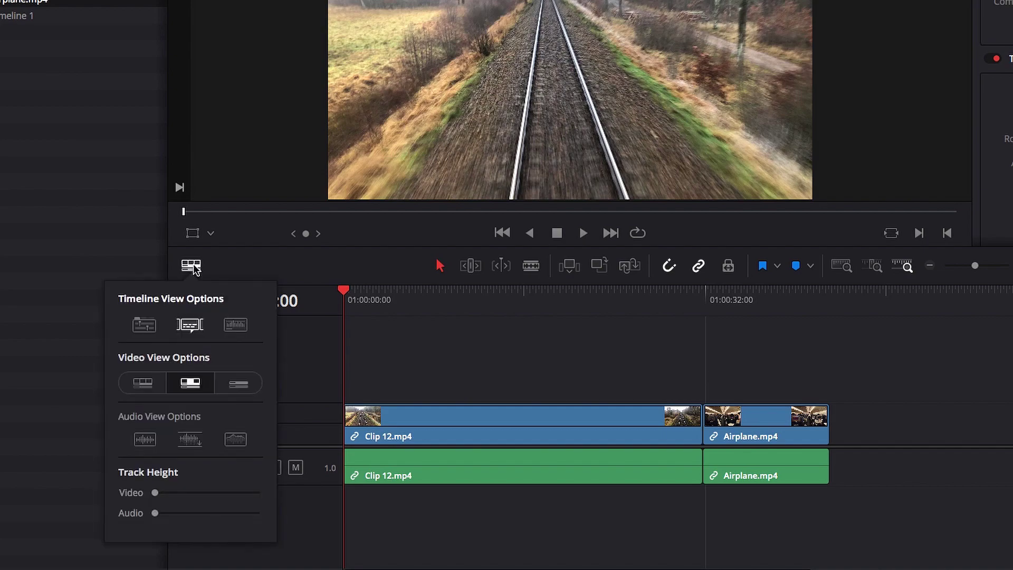
pyautogui.click(142, 388)
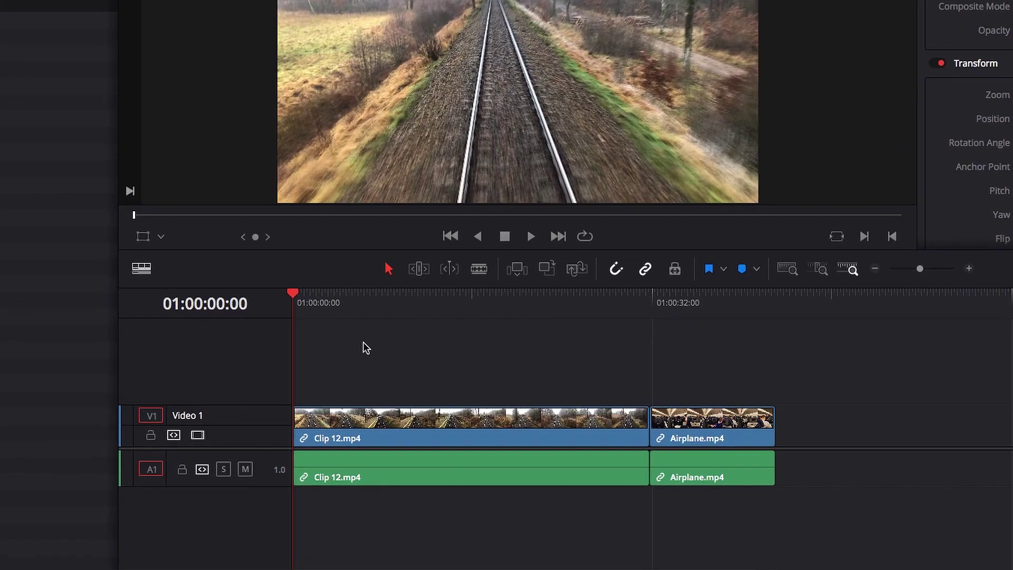
# Enable the Subtitle Tracks option in Timeline View Options.
pyautogui.click(128, 313)
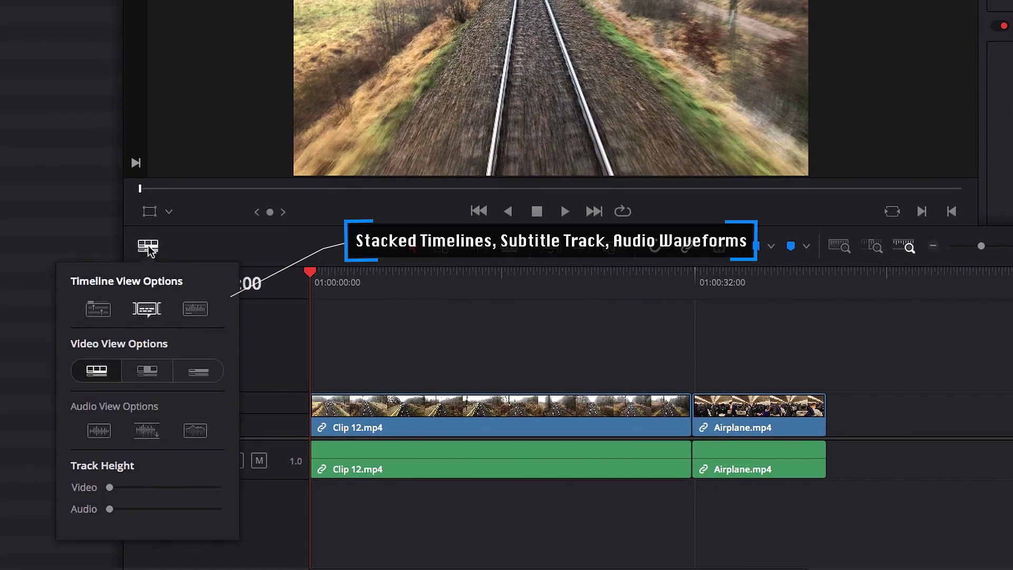
pyautogui.click(148, 312)
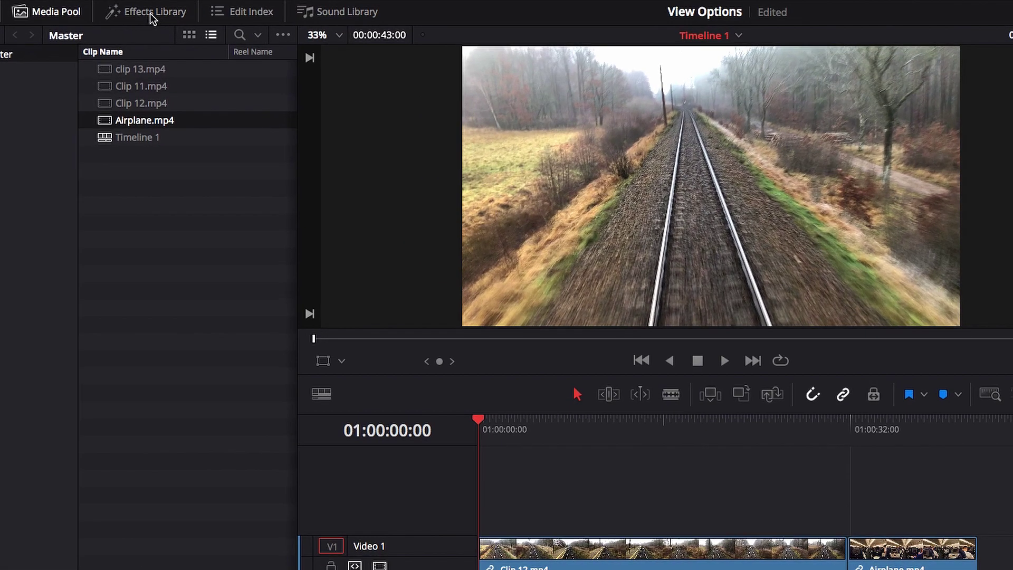
# Drag a Subtitle title from Toolbox > Titles to the timeline start, creating track ST1.
pyautogui.click(150, 12)
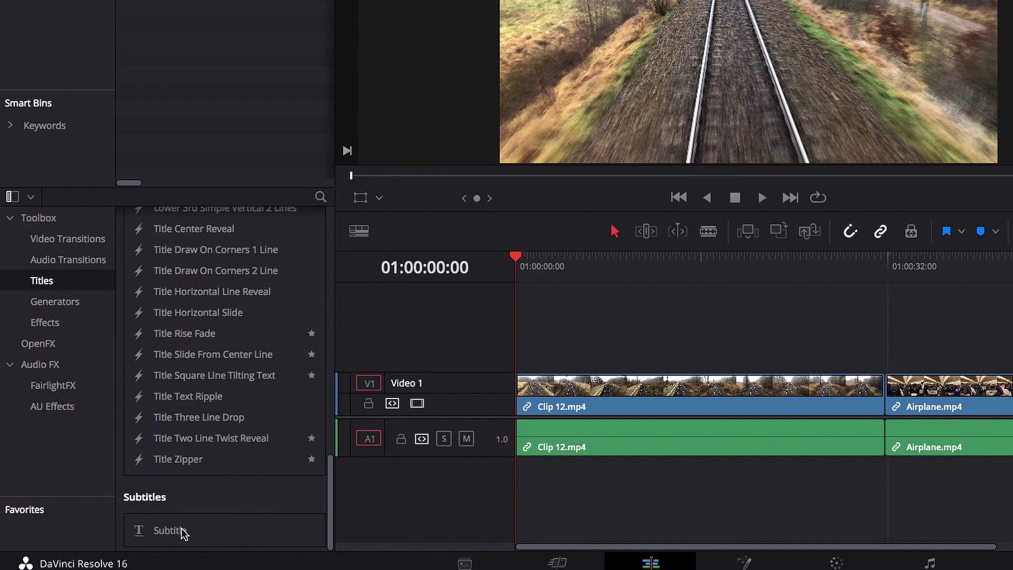
pyautogui.moveTo(183, 533); pyautogui.dragTo(533, 348)
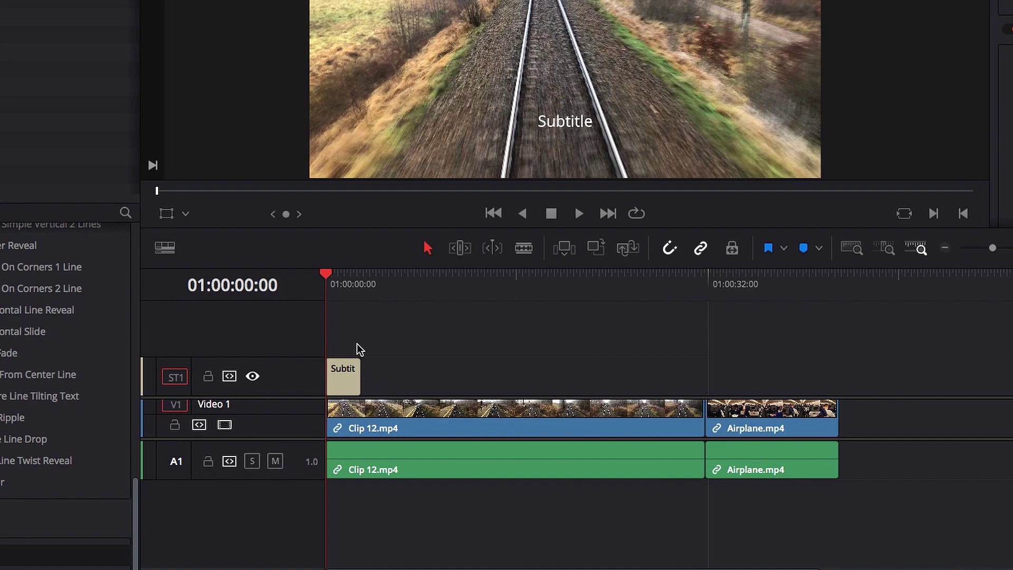
# Hide the subtitle track, then show it again, using Timeline View Options.
pyautogui.click(165, 247)
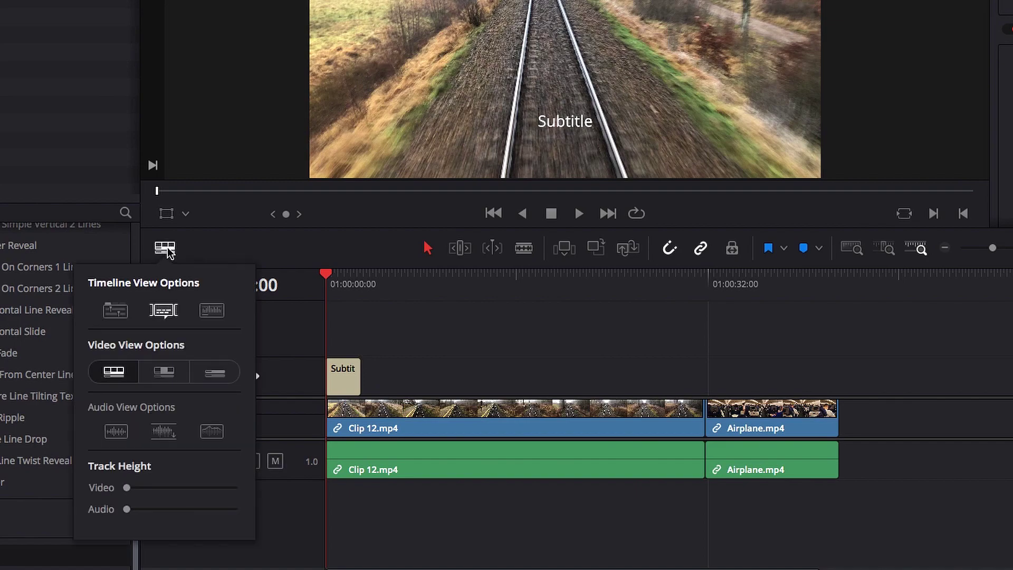
pyautogui.click(166, 312)
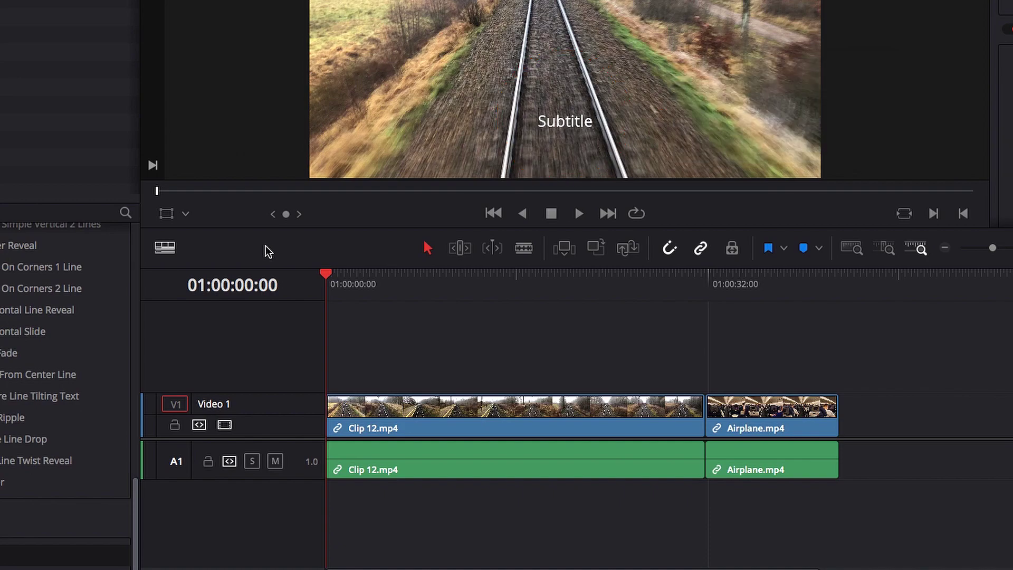
pyautogui.click(164, 247)
pyautogui.click(163, 310)
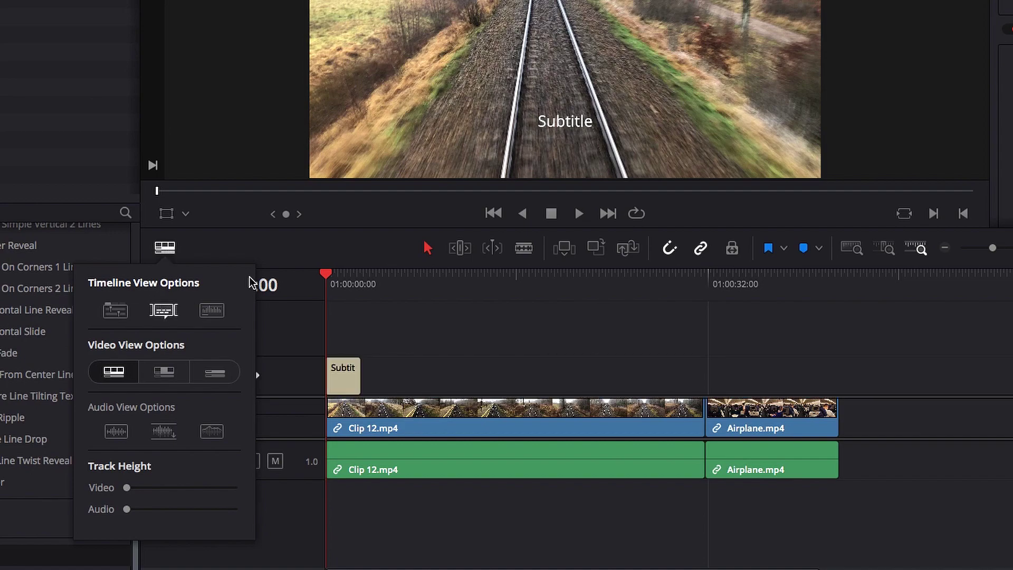
pyautogui.click(335, 247)
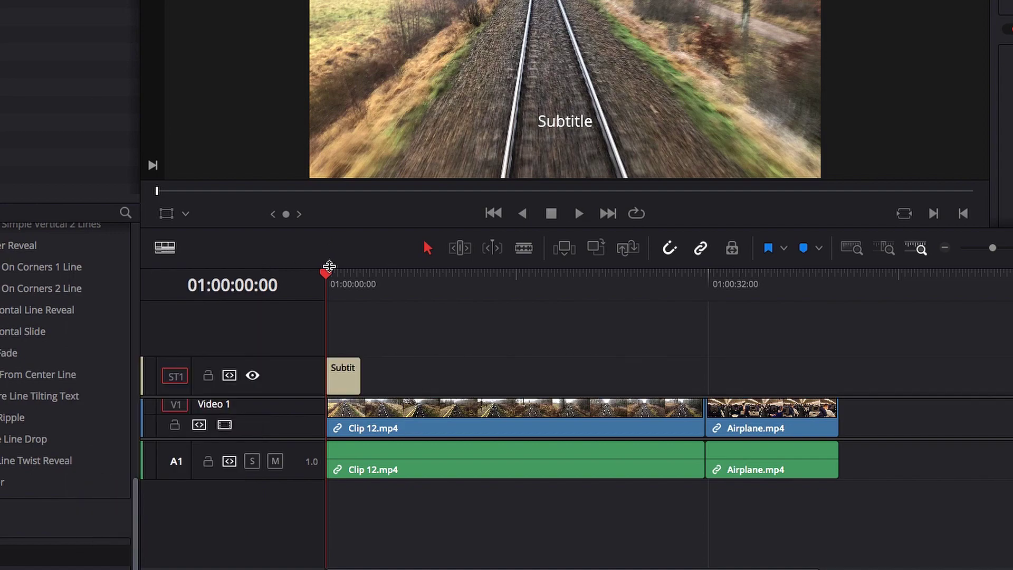
# Delete the ST1 subtitle track together with its Subtitle clip.
pyautogui.rightClick(305, 372)
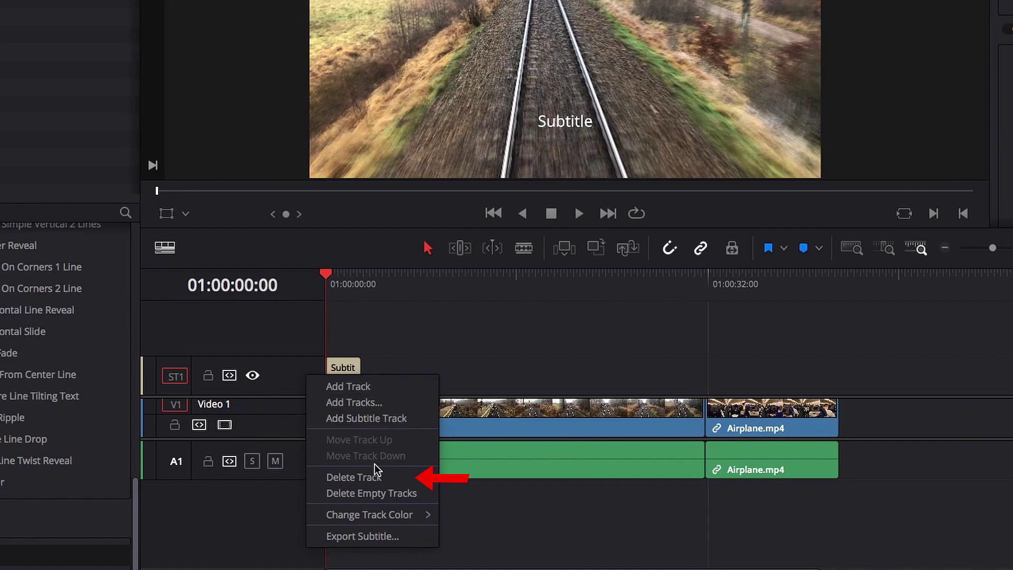
pyautogui.click(385, 476)
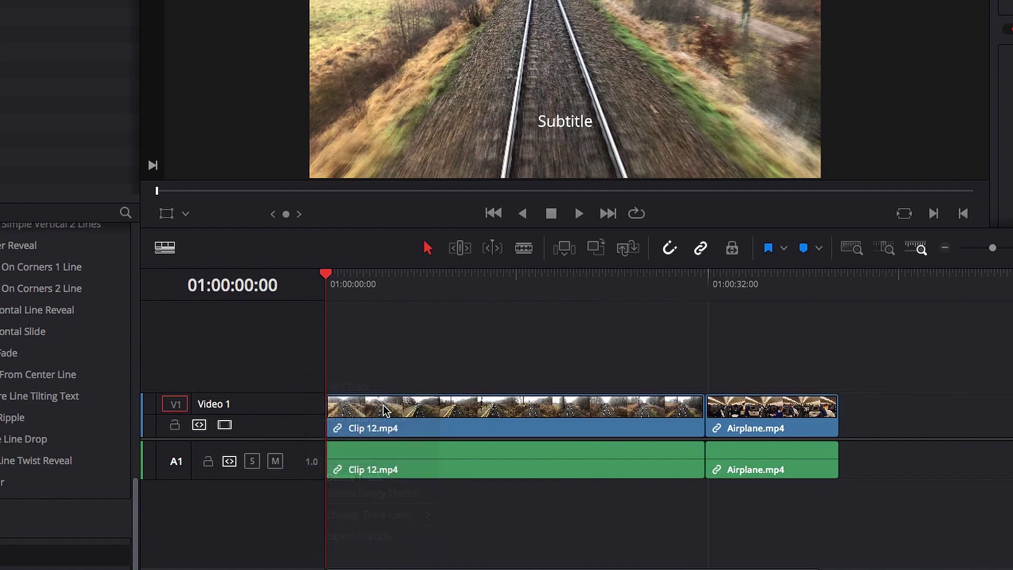
pyautogui.click(159, 252)
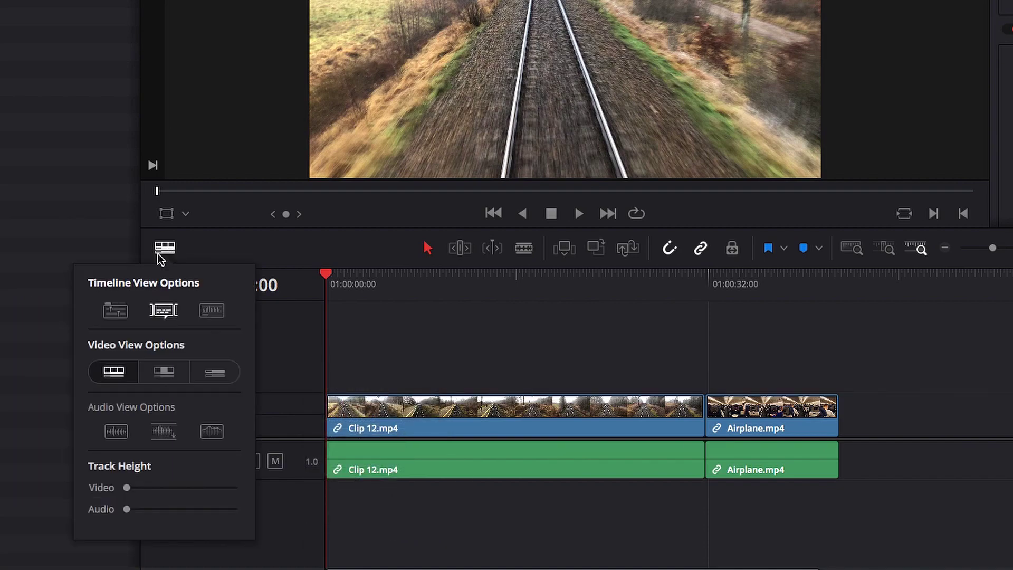
# Turn on stacked timelines and build Timeline 2 from clip 13.mp4 and Clip 11.mp4 in a new tab.
pyautogui.click(119, 316)
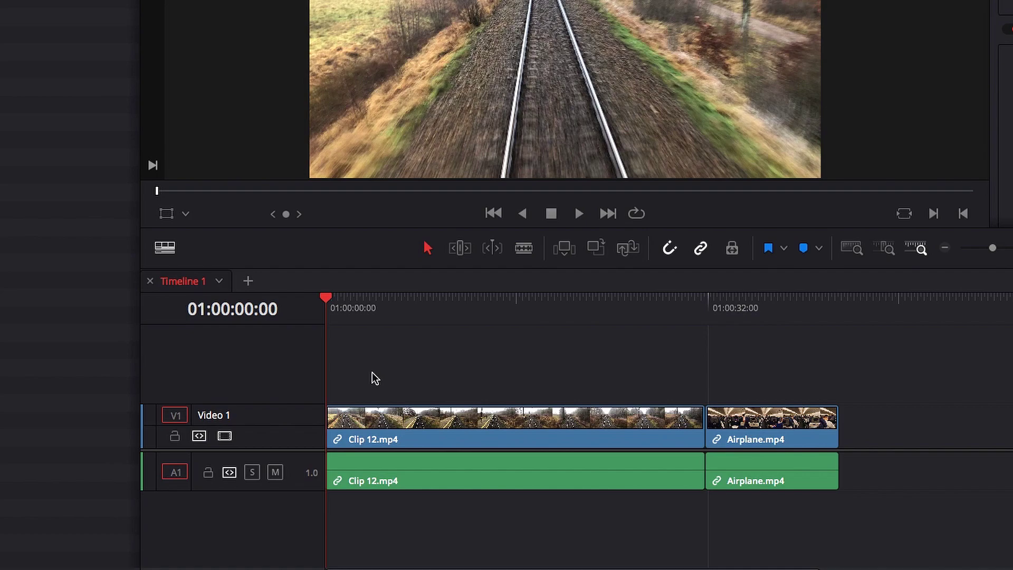
pyautogui.click(252, 283)
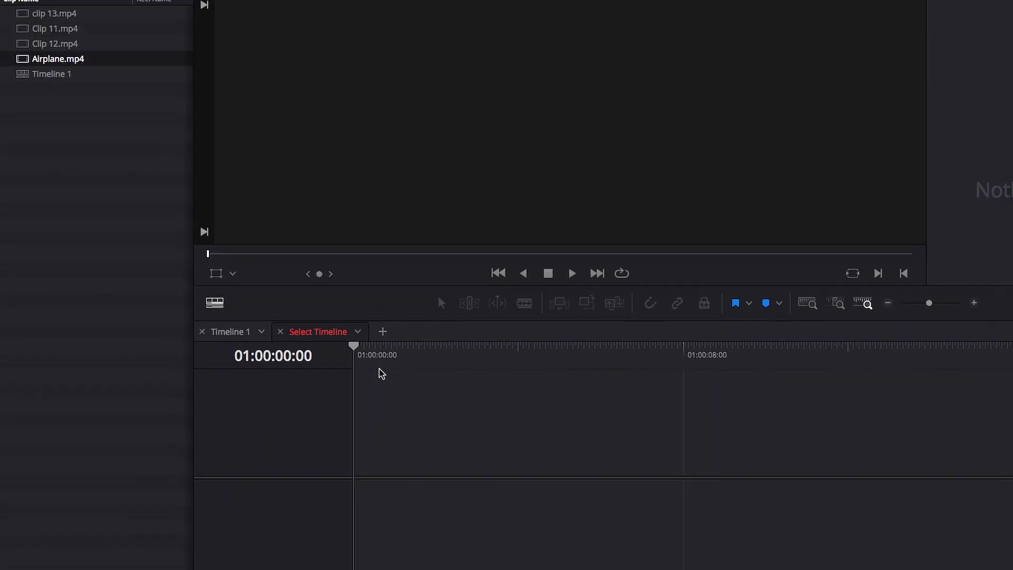
pyautogui.moveTo(62, 25); pyautogui.dragTo(439, 495)
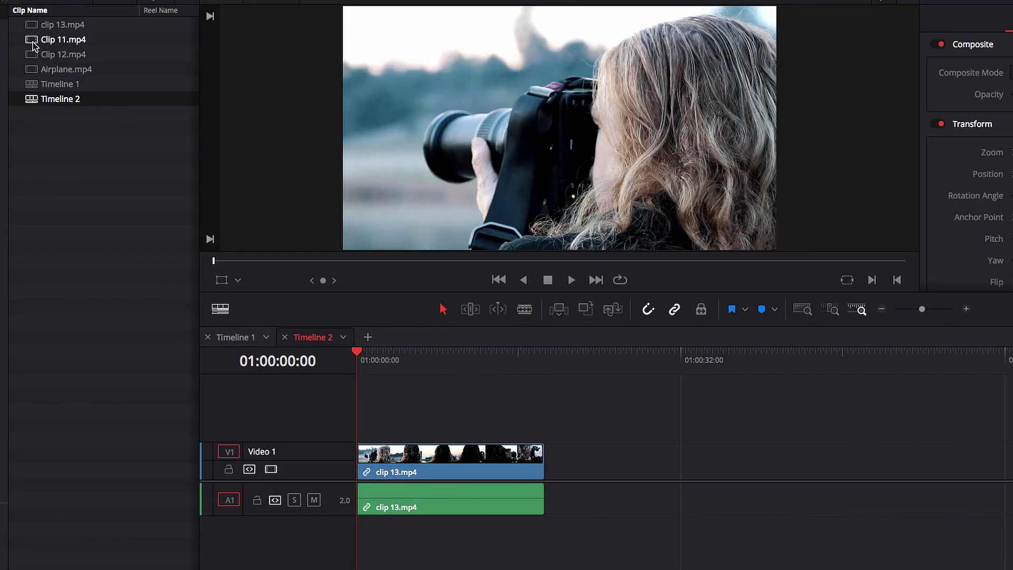
pyautogui.moveTo(63, 39); pyautogui.dragTo(549, 464)
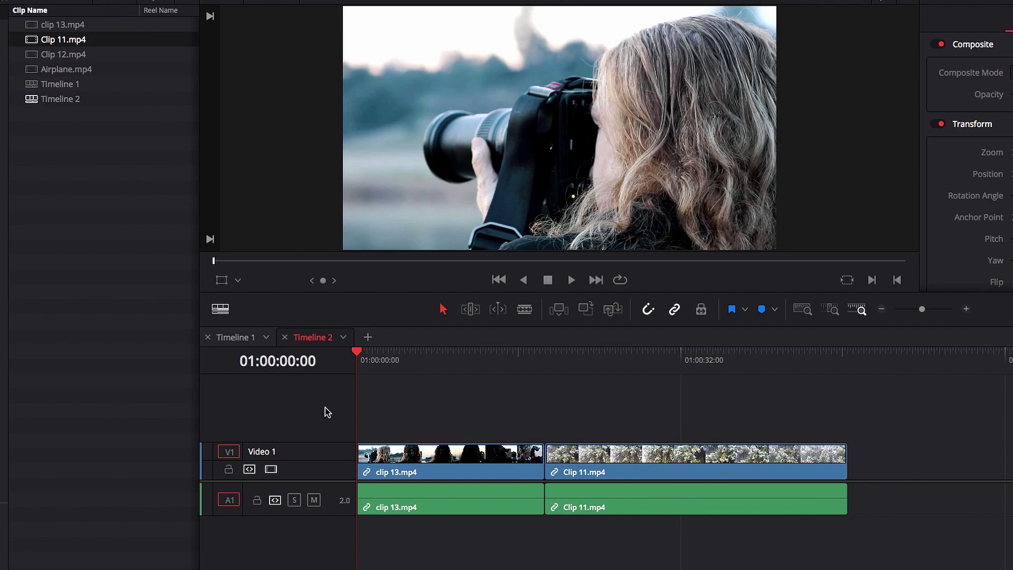
# Switch between the Timeline 1 and Timeline 2 tabs, then close the Timeline 2 tab.
pyautogui.click(231, 338)
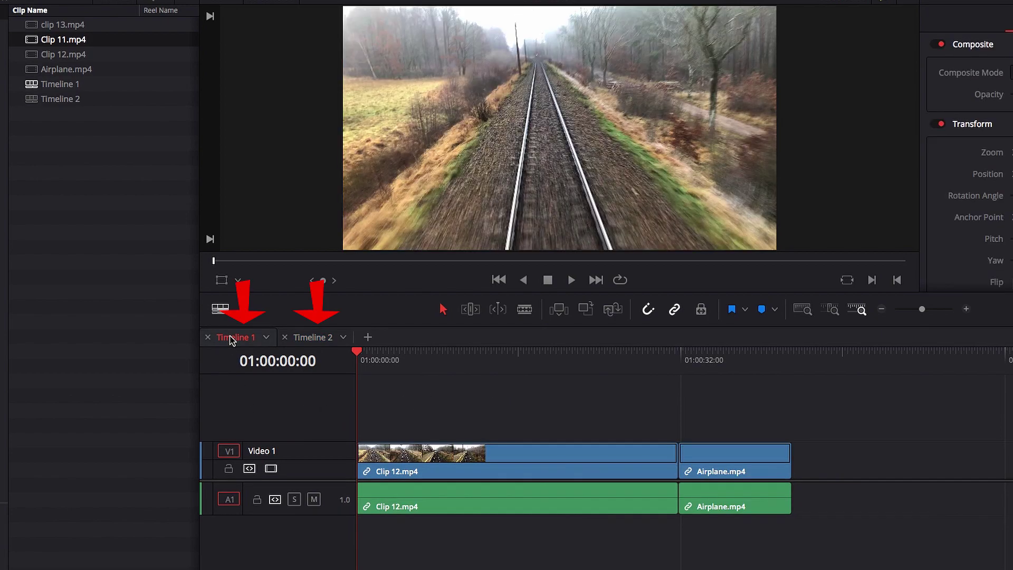
pyautogui.click(323, 341)
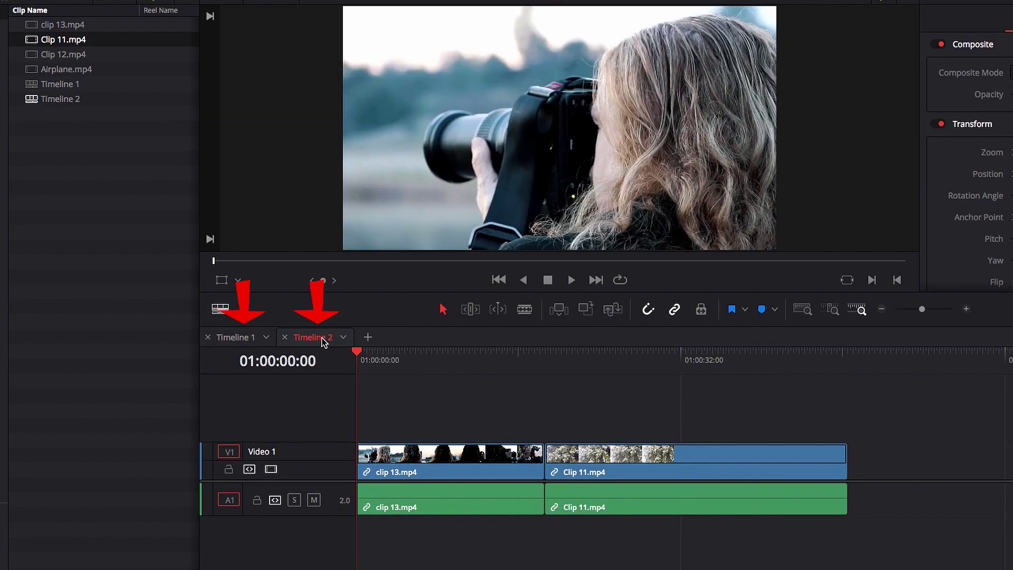
pyautogui.click(234, 340)
pyautogui.click(284, 337)
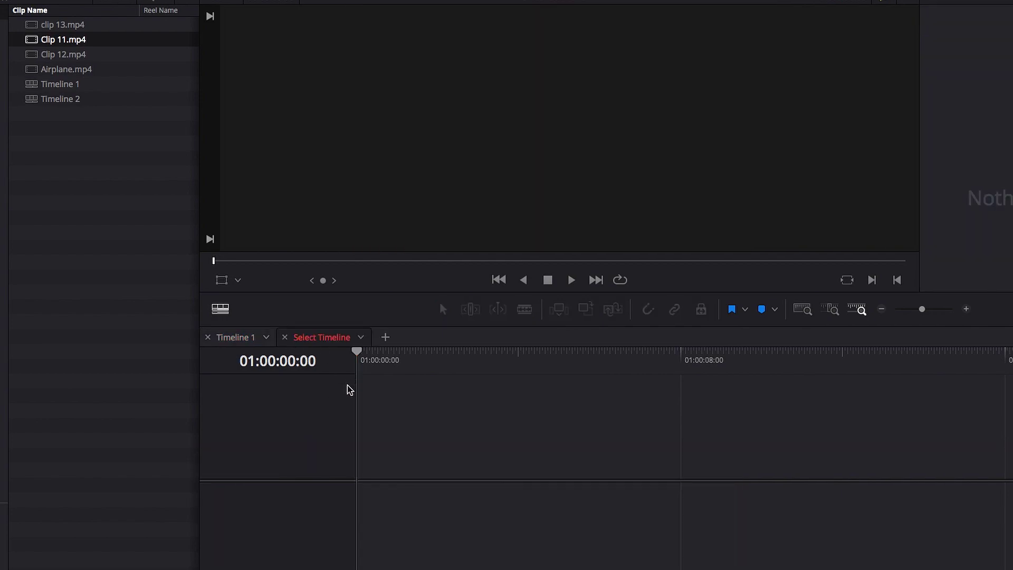
# Reopen Timeline 2 in the empty tab and load it into a second stacked panel below Timeline 1.
pyautogui.click(361, 337)
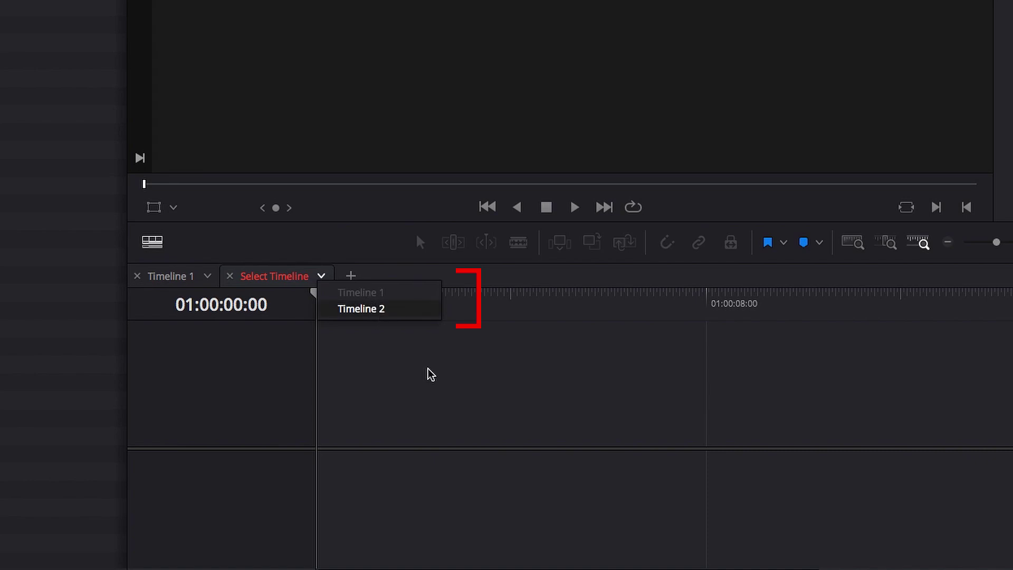
pyautogui.press('Return')
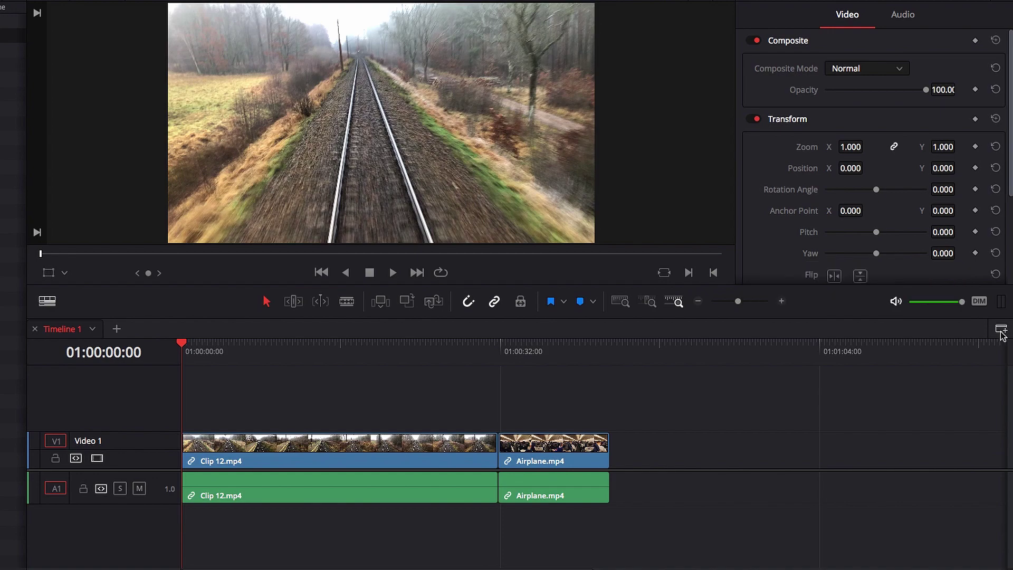
pyautogui.click(1001, 333)
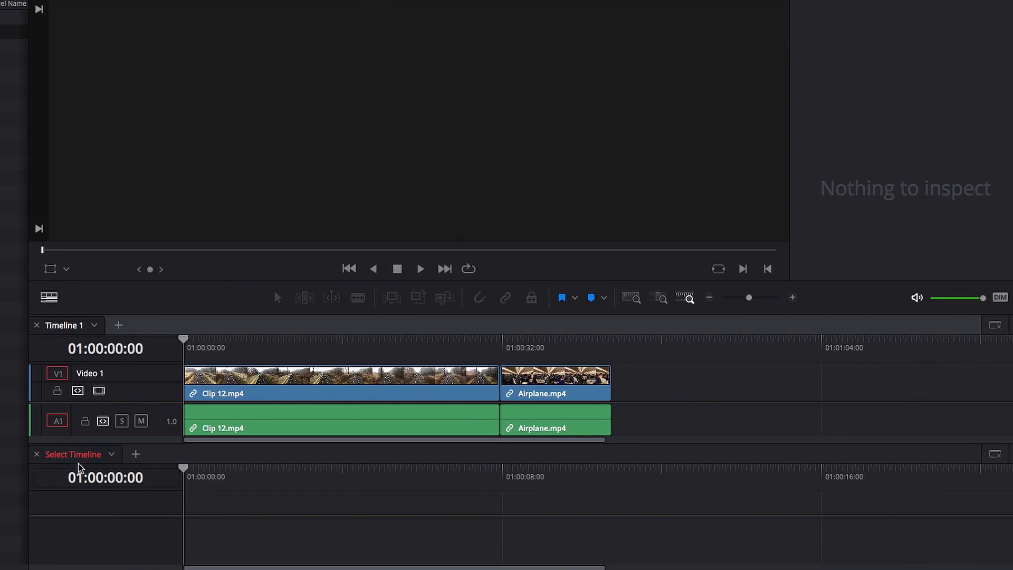
pyautogui.click(112, 455)
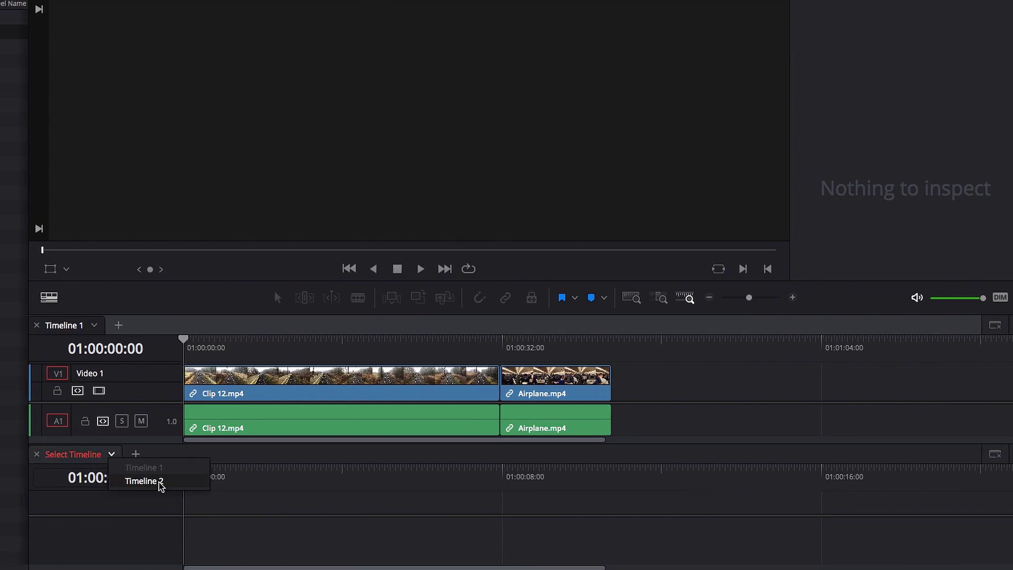
pyautogui.click(172, 484)
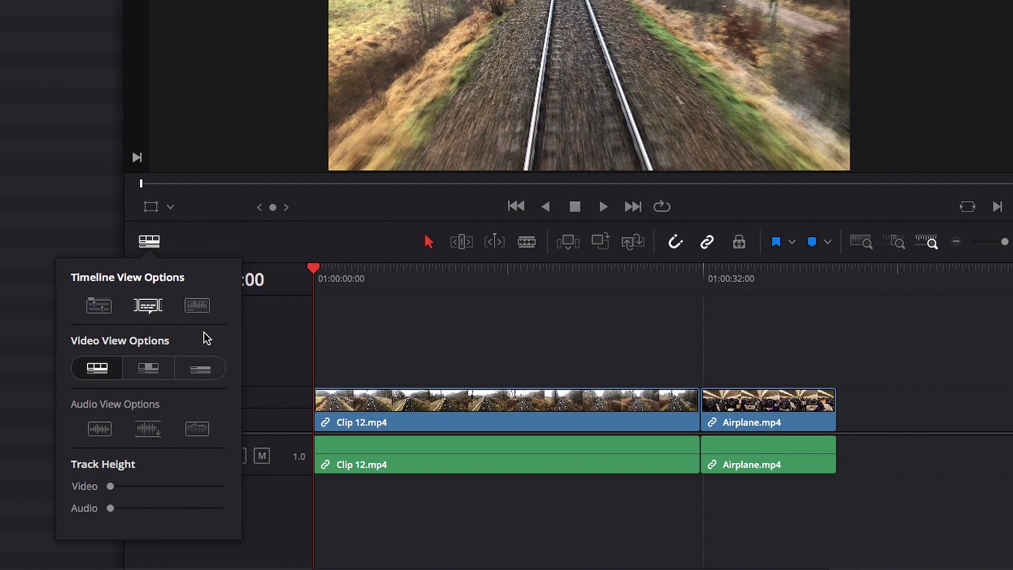
# Turn on Audio Waveforms so the A1 clips of Clip 12.mp4 and Airplane.mp4 show waveforms.
pyautogui.click(199, 306)
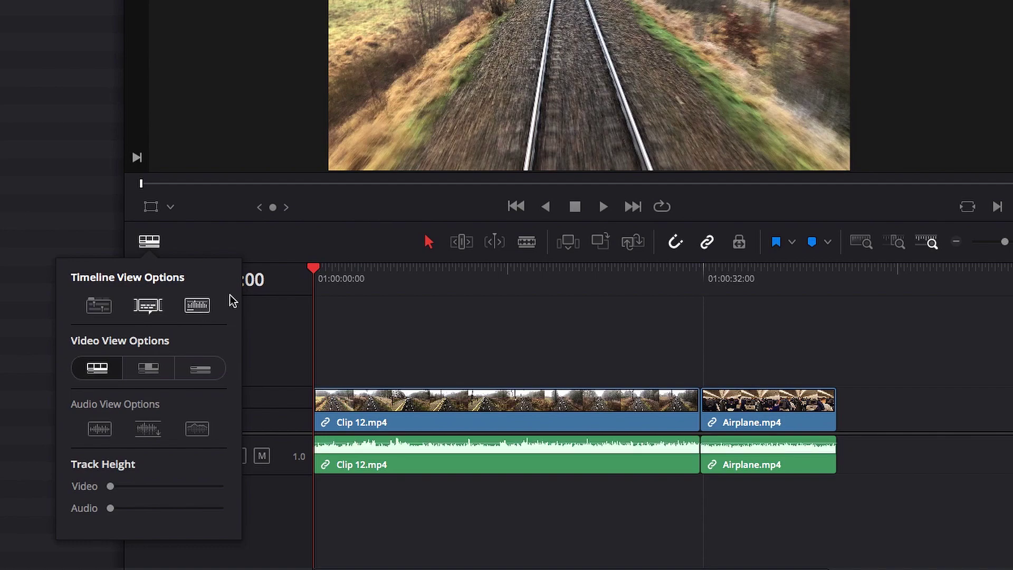
pyautogui.click(337, 240)
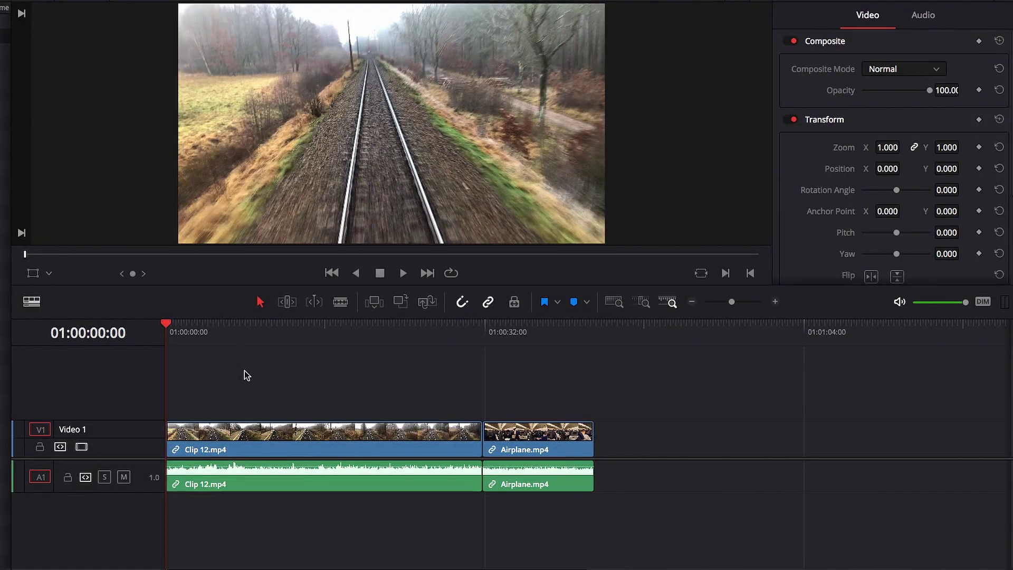
# Zoom into the timeline and switch the audio waveforms to the centred Non-Rectified display.
pyautogui.hotkey('ctrl', '=')
pyautogui.hotkey('ctrl', '=')
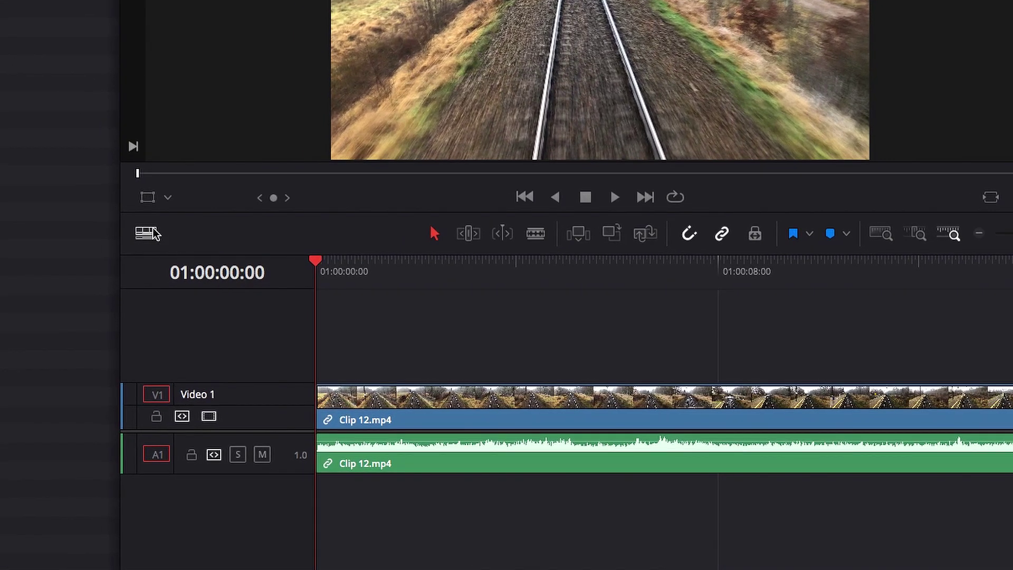
pyautogui.click(153, 235)
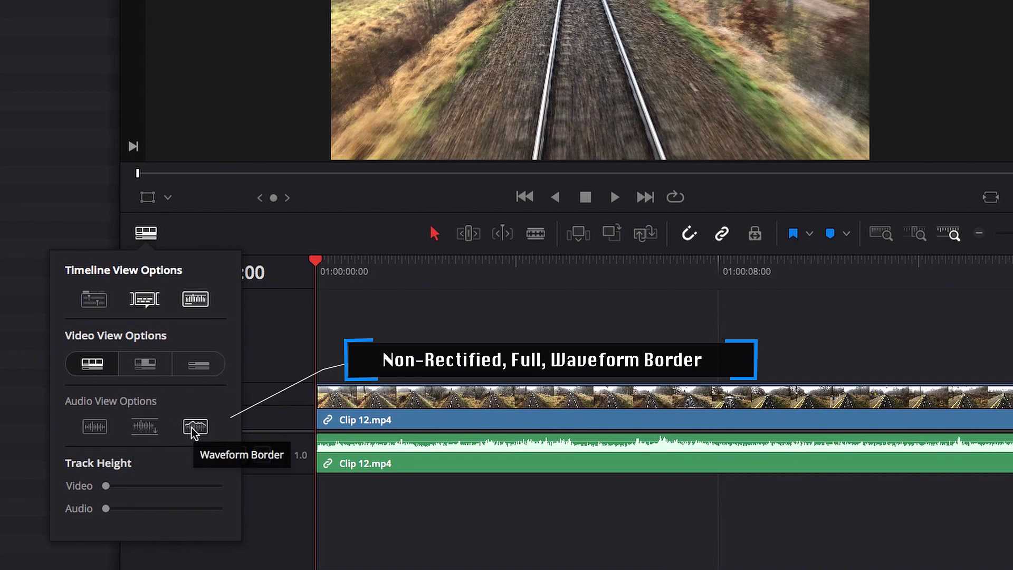
pyautogui.click(90, 428)
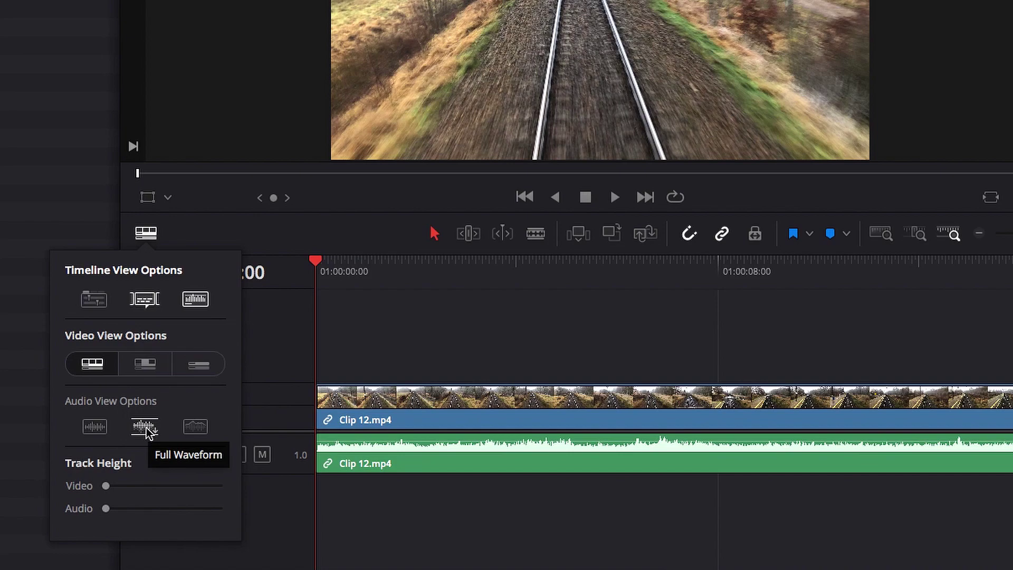
# Turn on Full Waveform and Waveform Border for the audio clips.
pyautogui.click(147, 427)
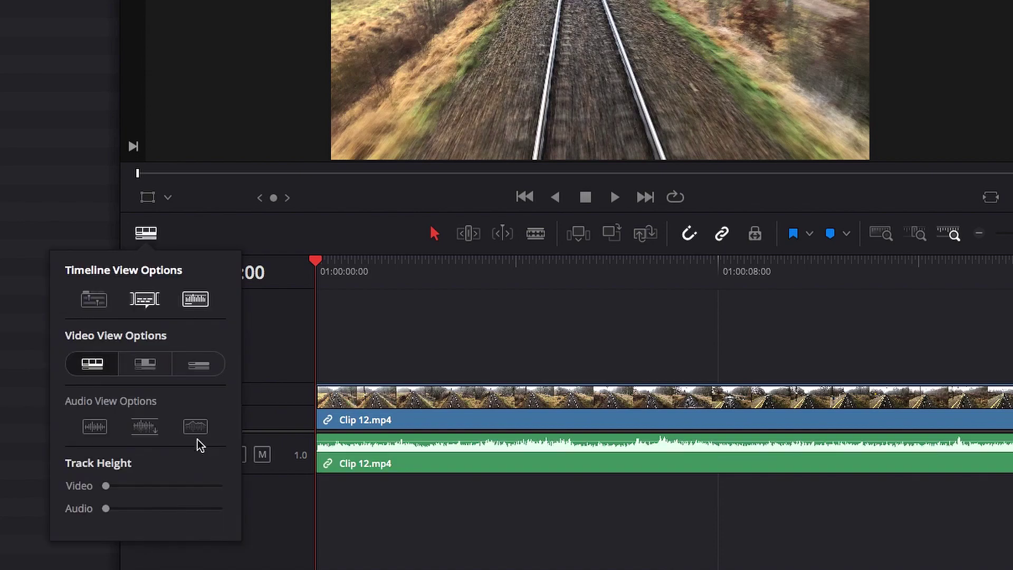
pyautogui.click(200, 433)
pyautogui.click(389, 331)
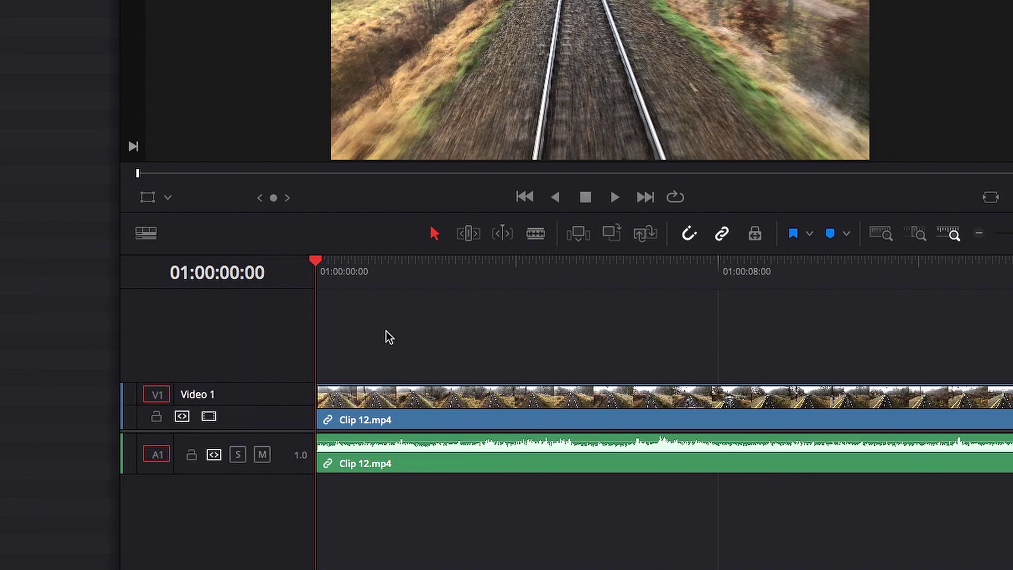
# Toggle the audio Waveform Border off and then back on.
pyautogui.click(149, 234)
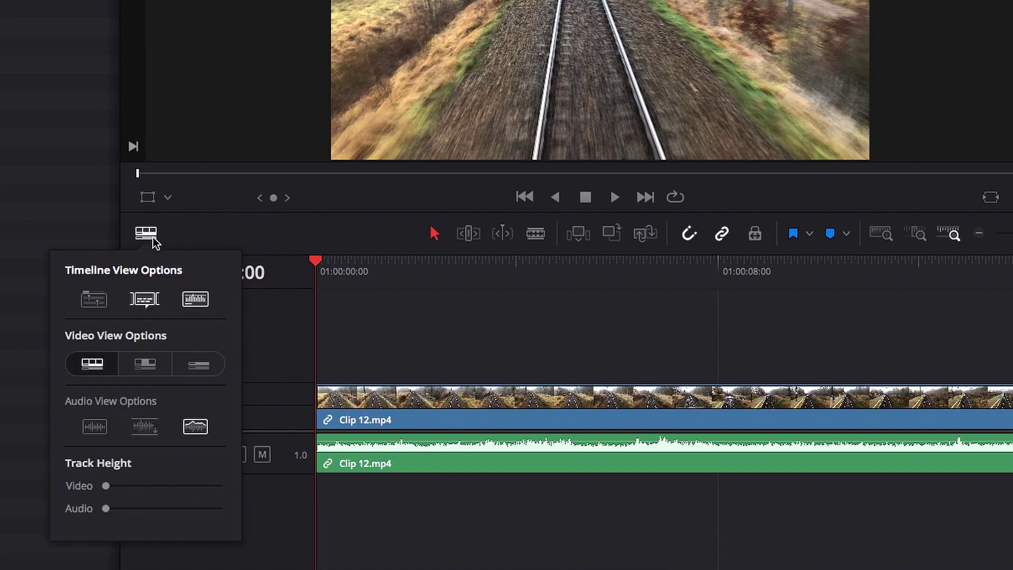
pyautogui.click(193, 426)
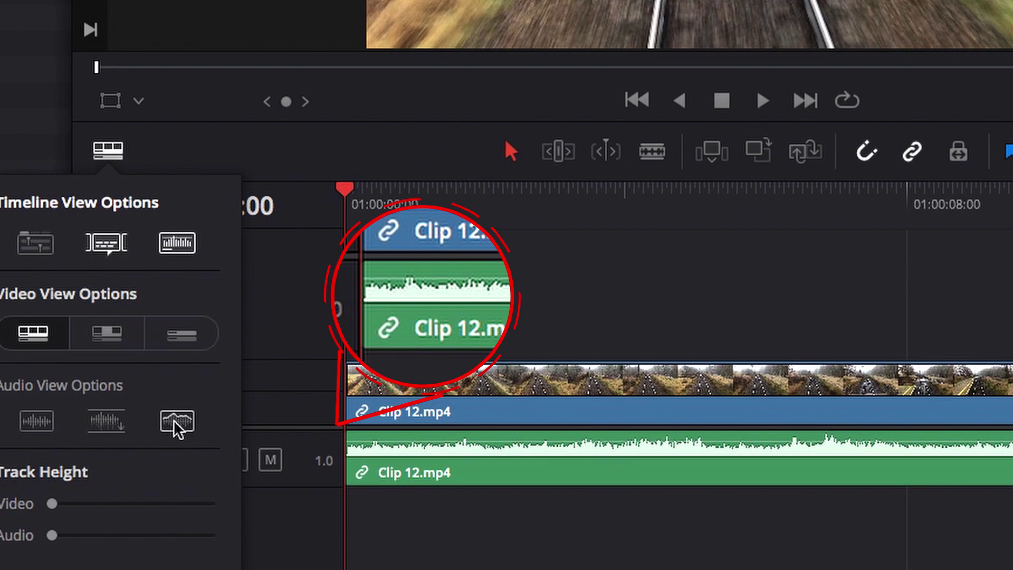
pyautogui.click(173, 420)
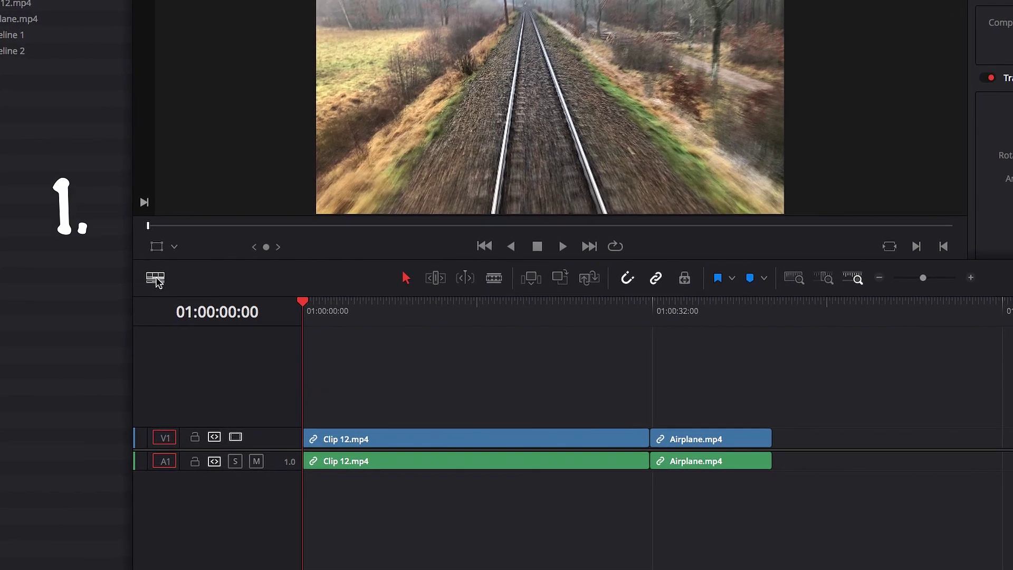
pyautogui.click(170, 312)
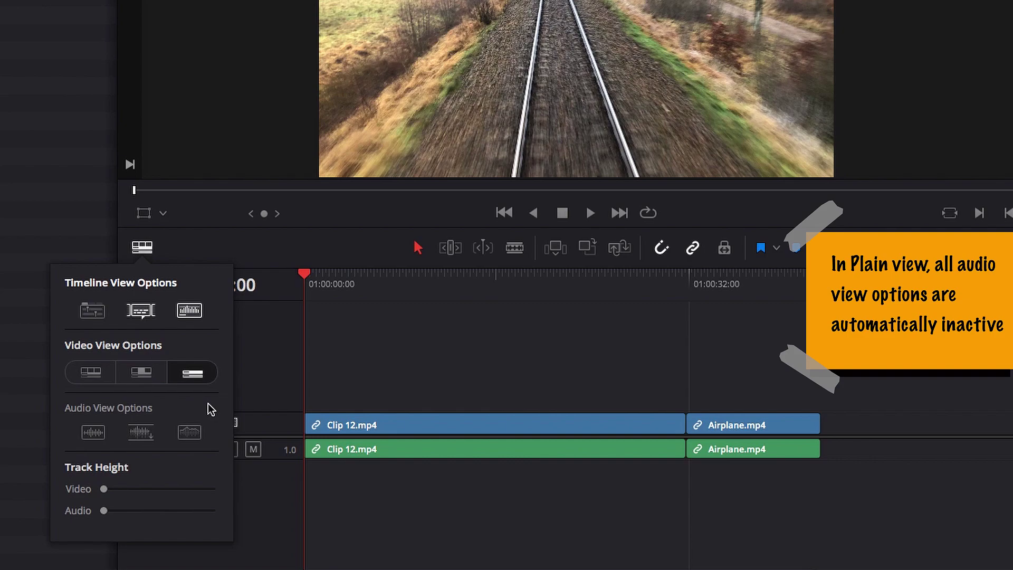
pyautogui.click(353, 363)
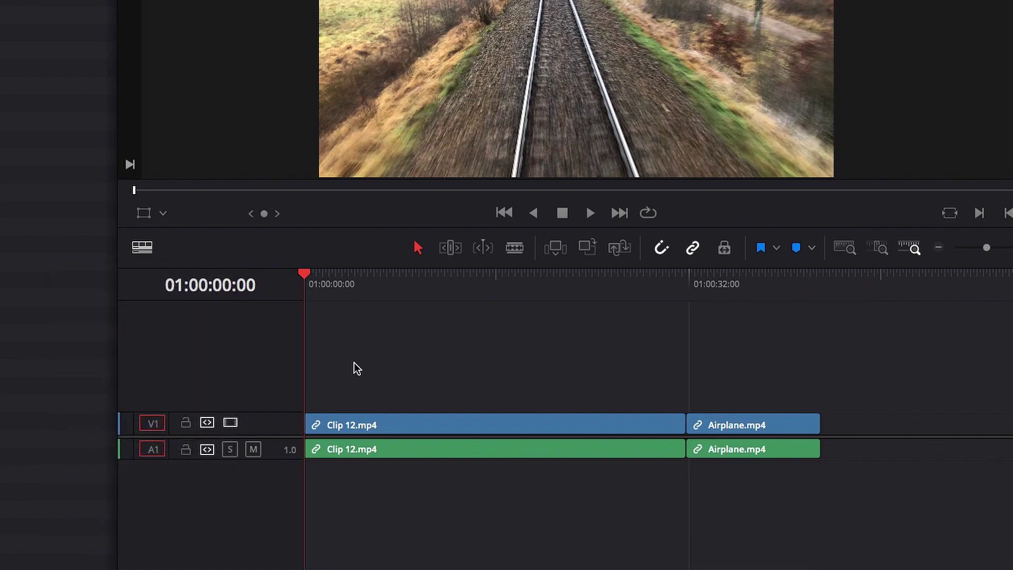
# Cycle the video clips through Filmstrip, Thumbnail and Plain views, ending on Filmstrip.
pyautogui.click(143, 250)
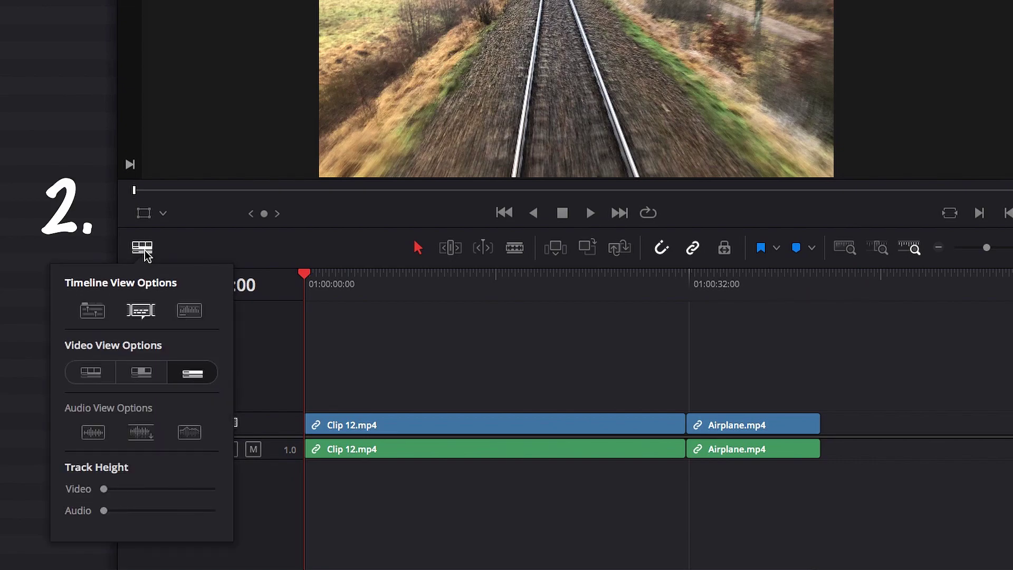
pyautogui.click(96, 372)
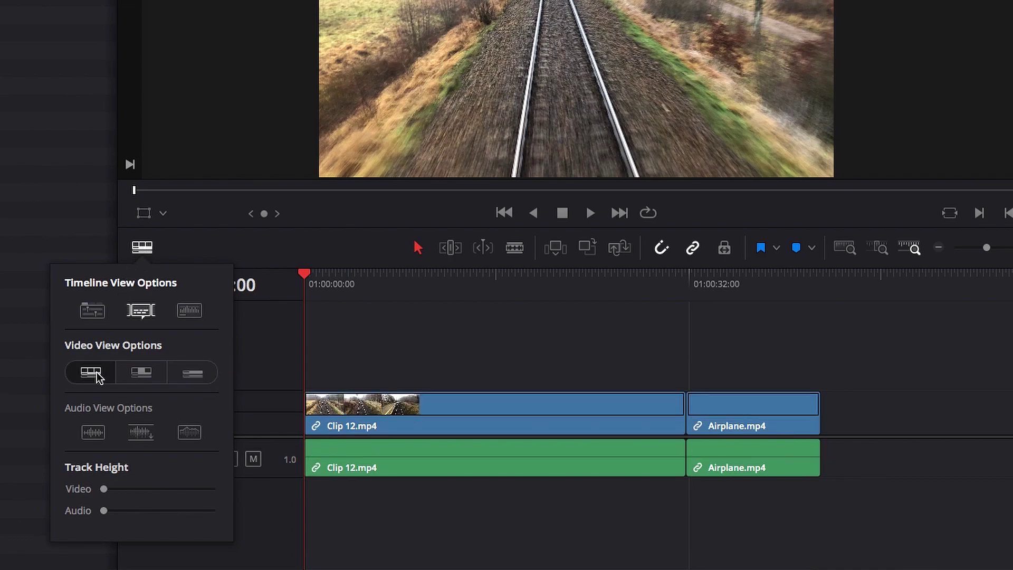
pyautogui.click(137, 372)
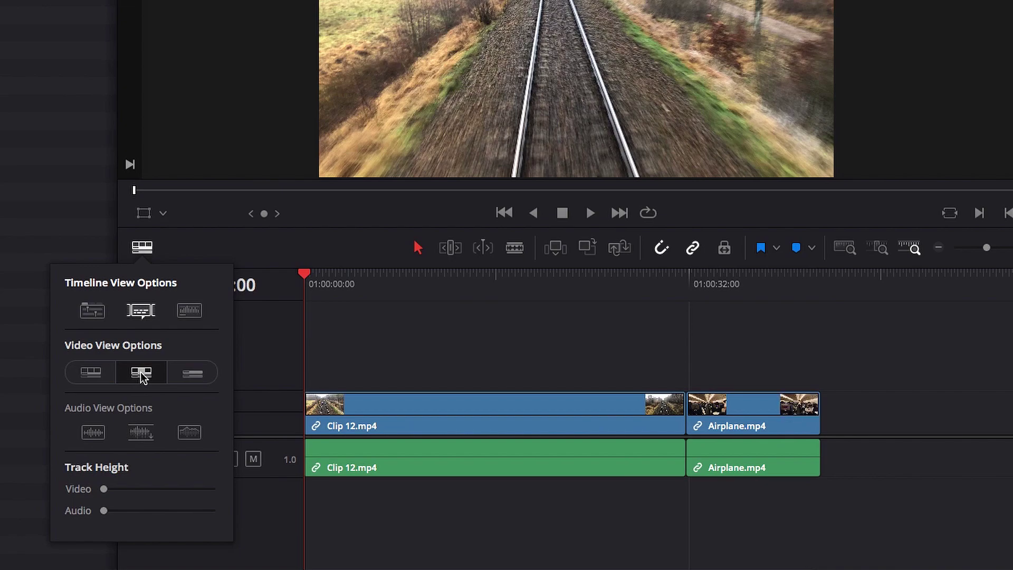
pyautogui.click(197, 372)
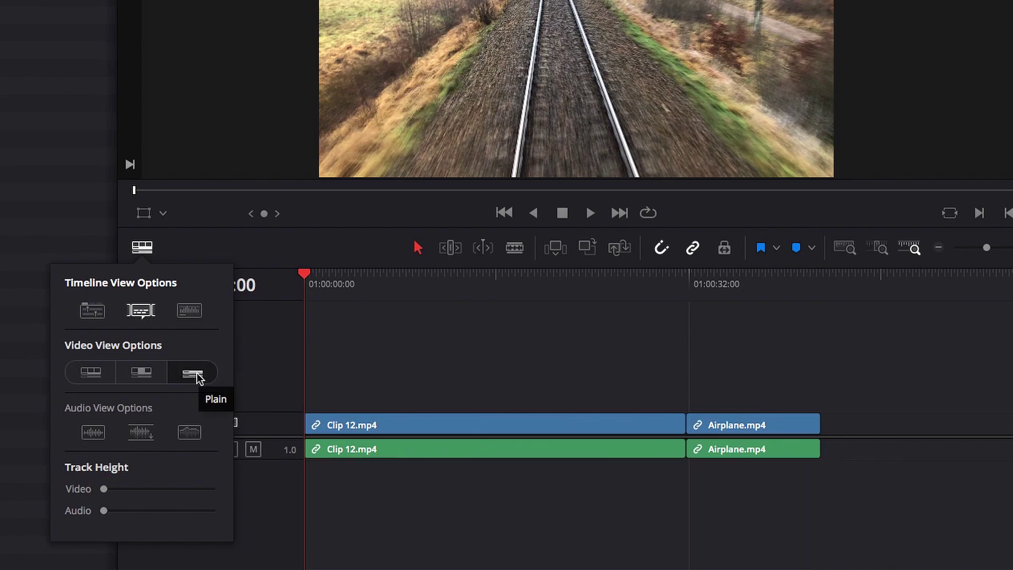
pyautogui.click(96, 373)
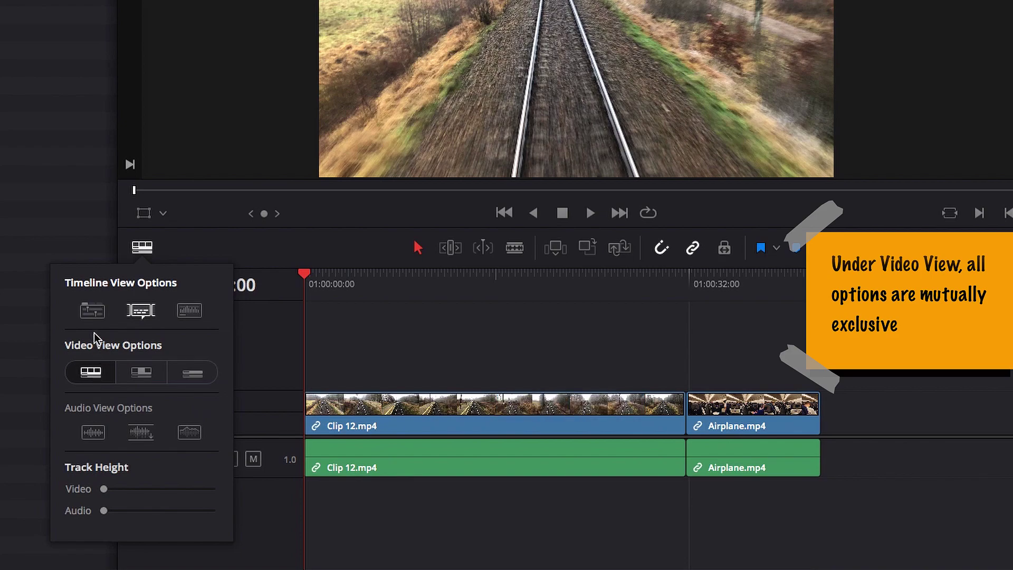
# Enable Stacked Timelines, Subtitle Track and Audio Waveforms, plus Non-Rectified and Full Waveform display.
pyautogui.click(94, 312)
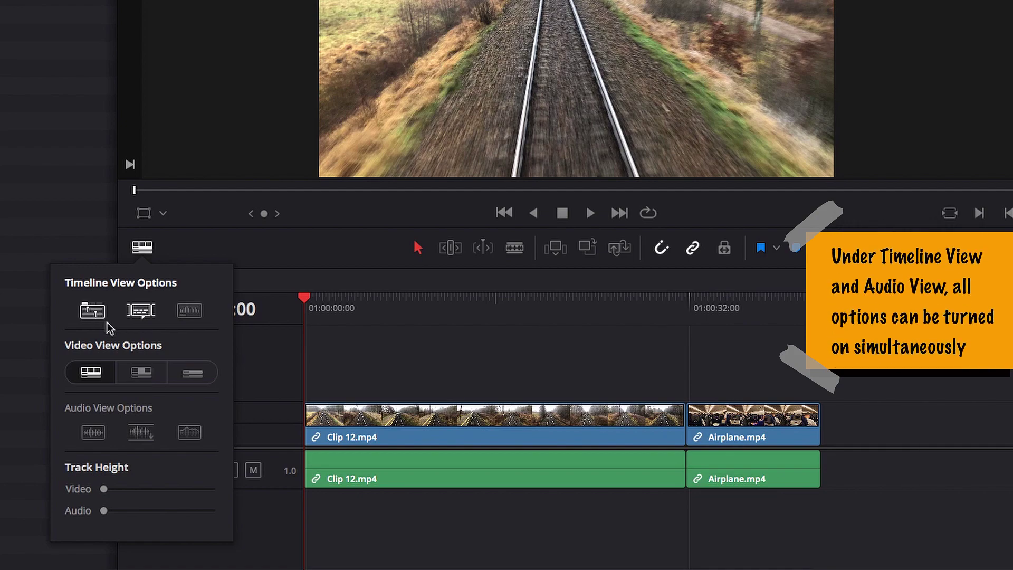
pyautogui.click(191, 316)
pyautogui.click(193, 318)
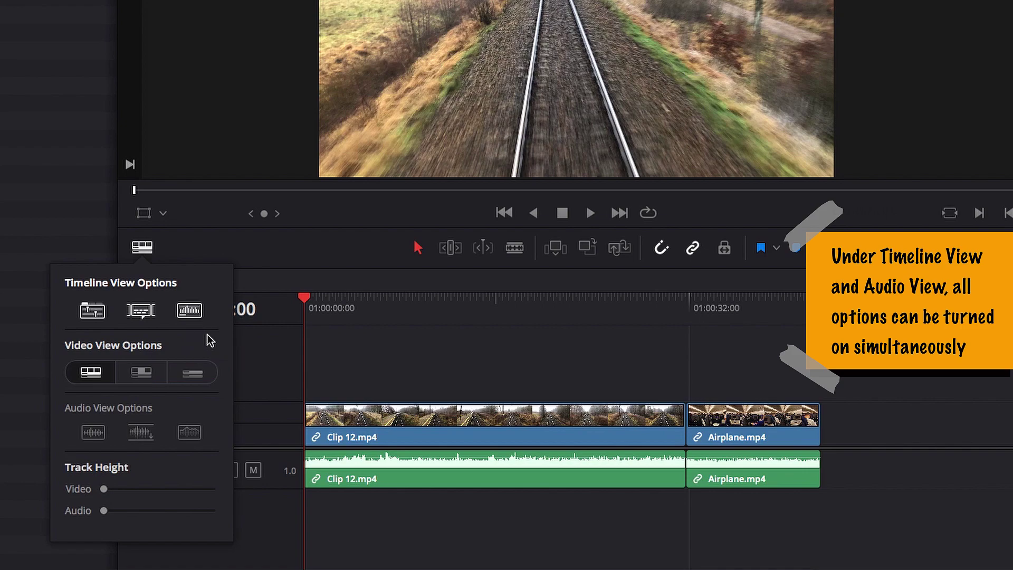
pyautogui.click(91, 436)
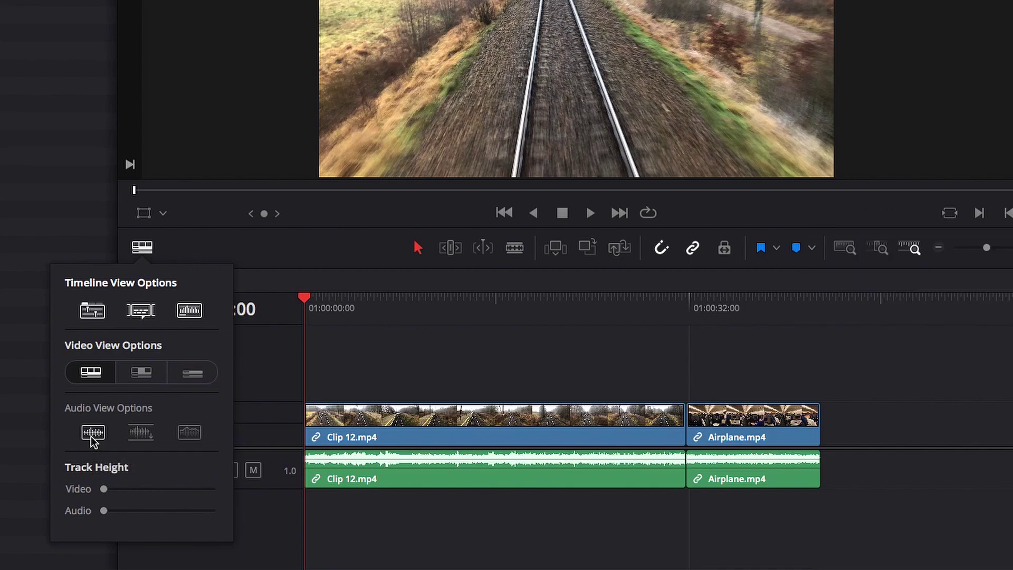
pyautogui.click(142, 440)
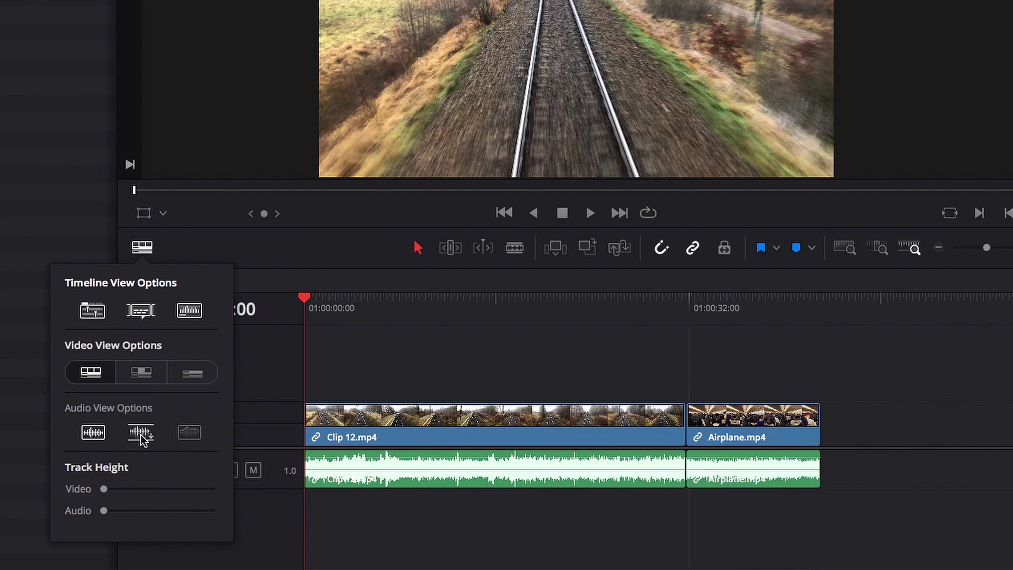